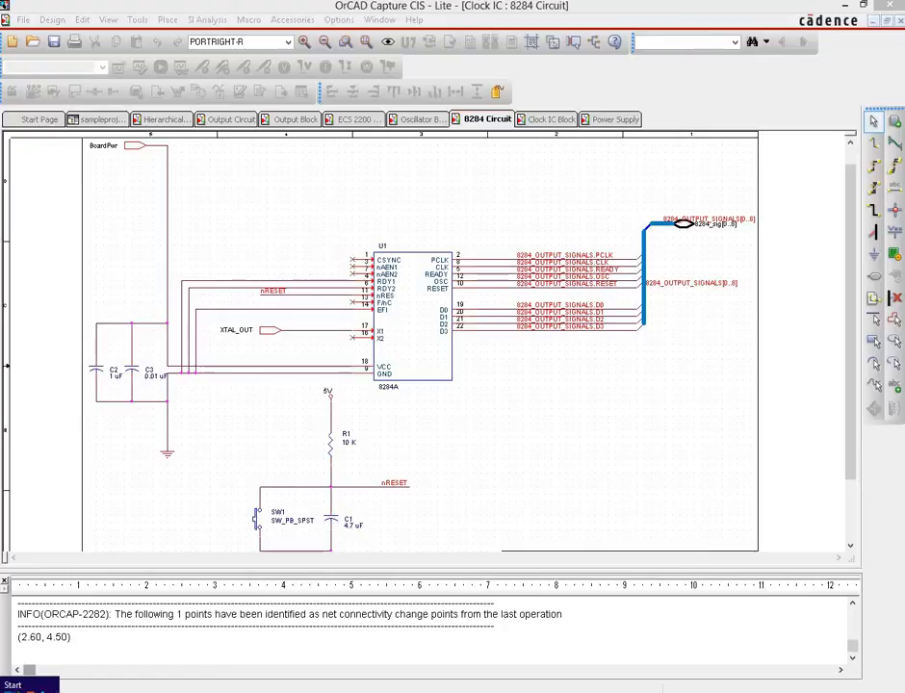
- Launch OrCAD PCB Editor Lite and agree to enter demo mode
key(super)
text(orcad)
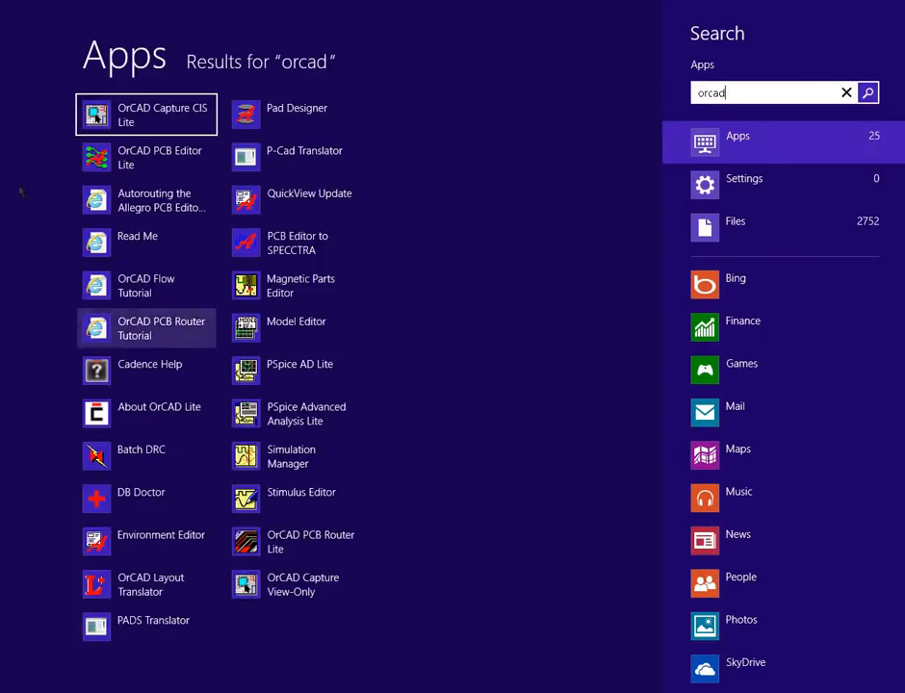
click(107, 162)
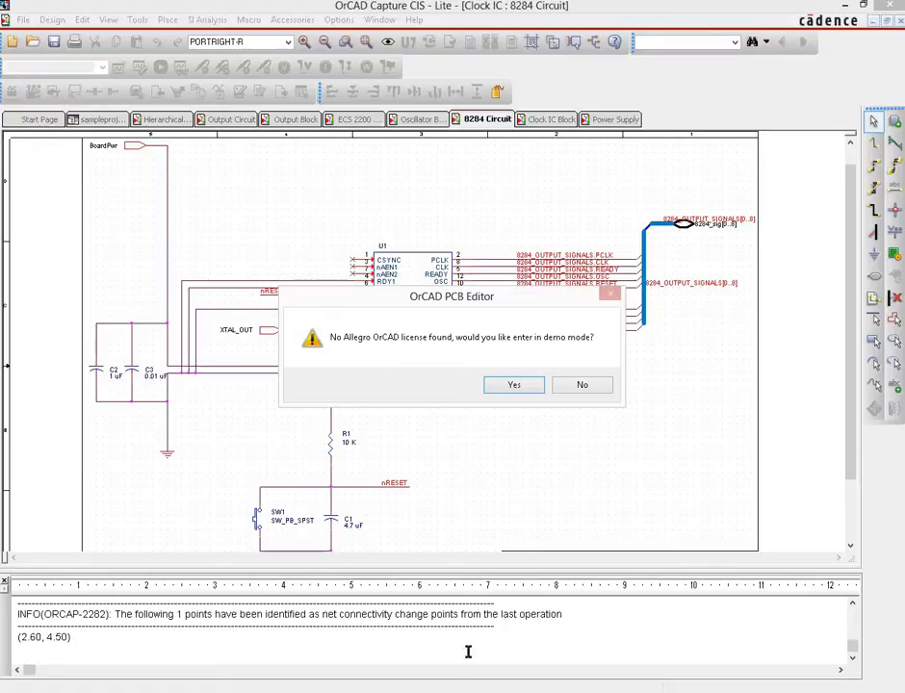
click(514, 386)
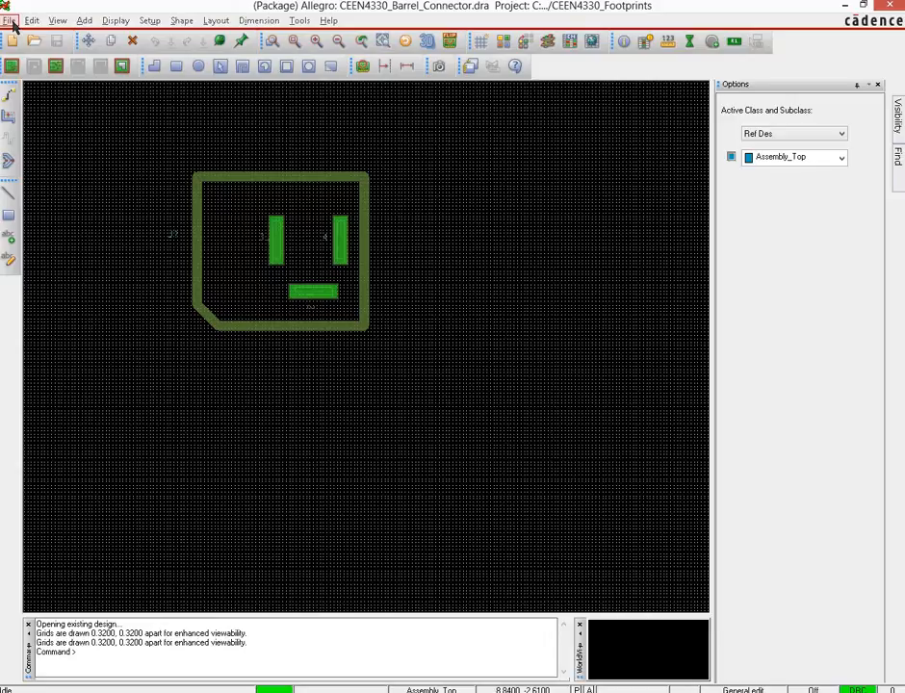
- Start a new drawing located in the CEEN4330_Footprints folder
click(11, 20)
click(17, 33)
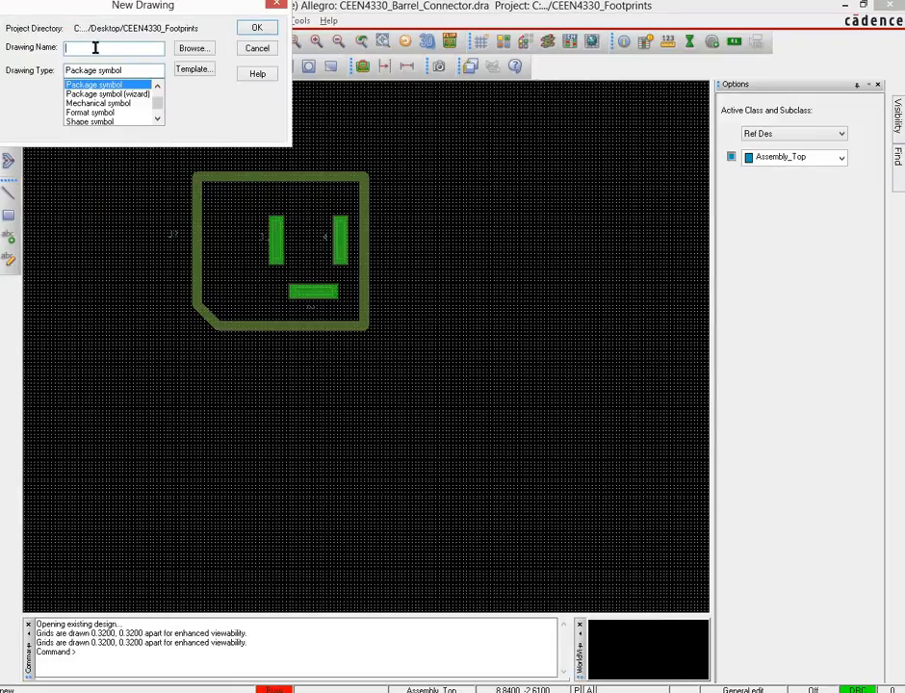
click(254, 28)
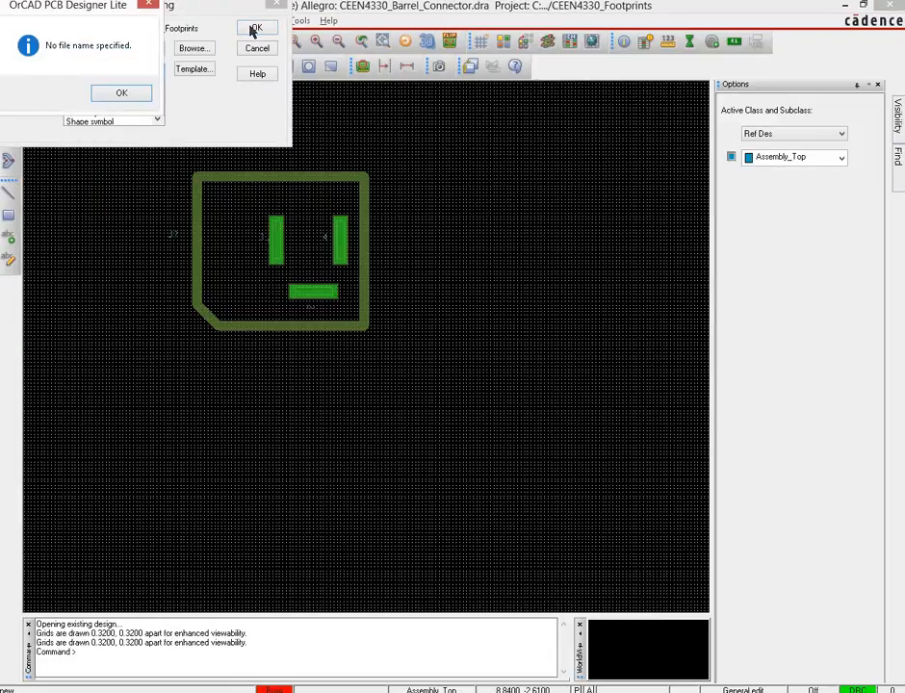
key(Return)
click(197, 50)
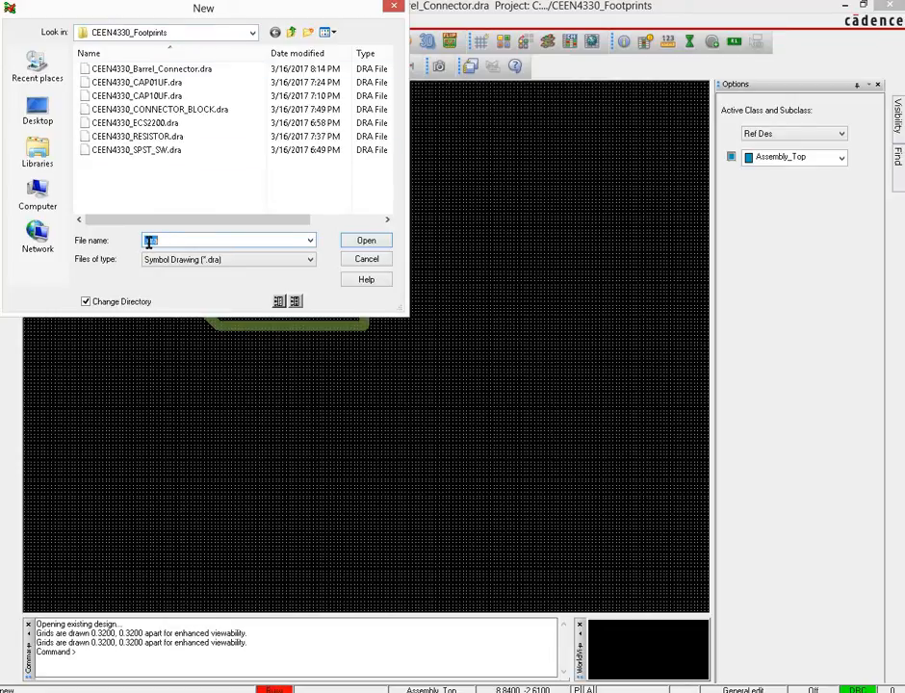
click(367, 240)
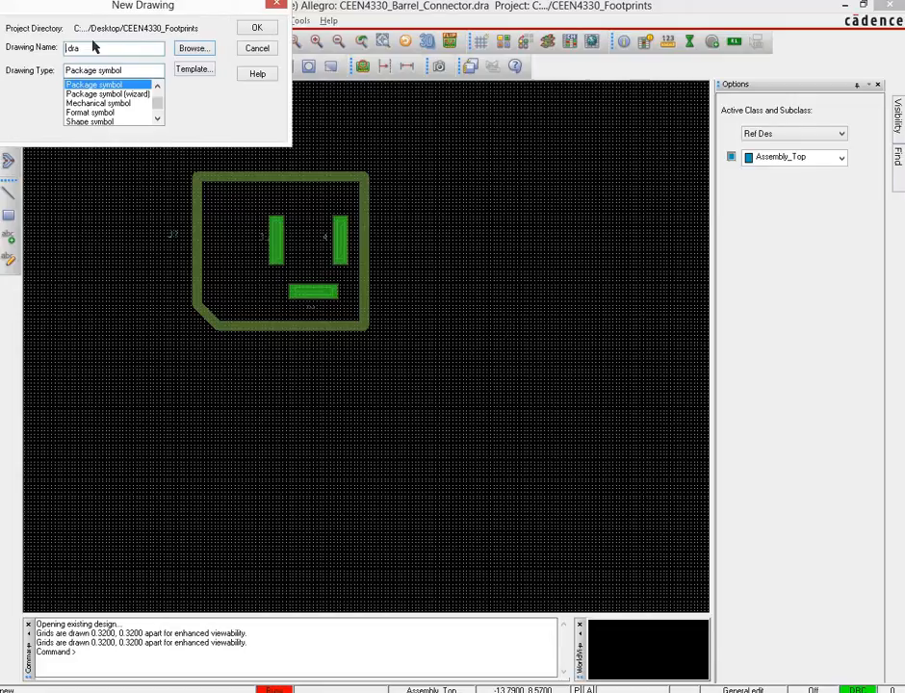
- Name the new drawing CEEN4330_8284A.dra and create it as a Package symbol
double_click(65, 49)
click(64, 48)
text(CEEN4330_8284A)
drag(161, 105, 157, 85)
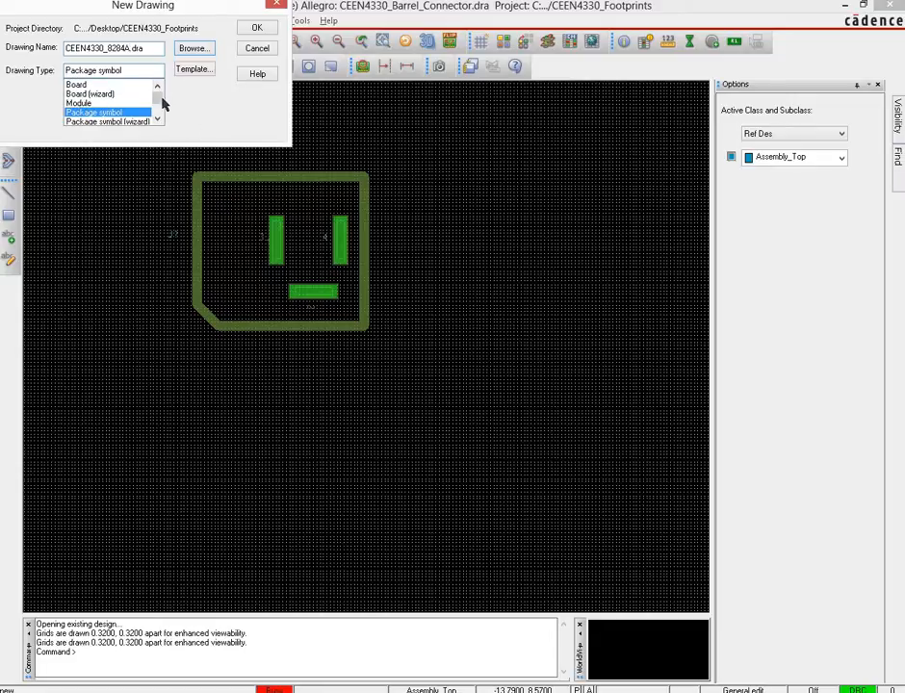
mouse_move(160, 102)
mouse_down()
mouse_move(158, 117)
mouse_move(160, 100)
mouse_up()
click(97, 119)
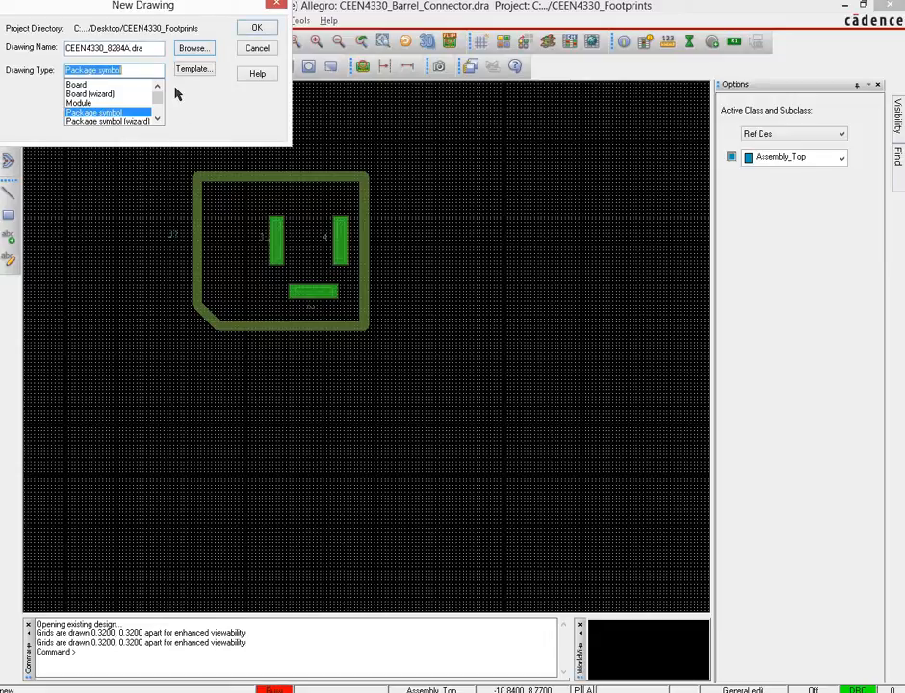
click(256, 28)
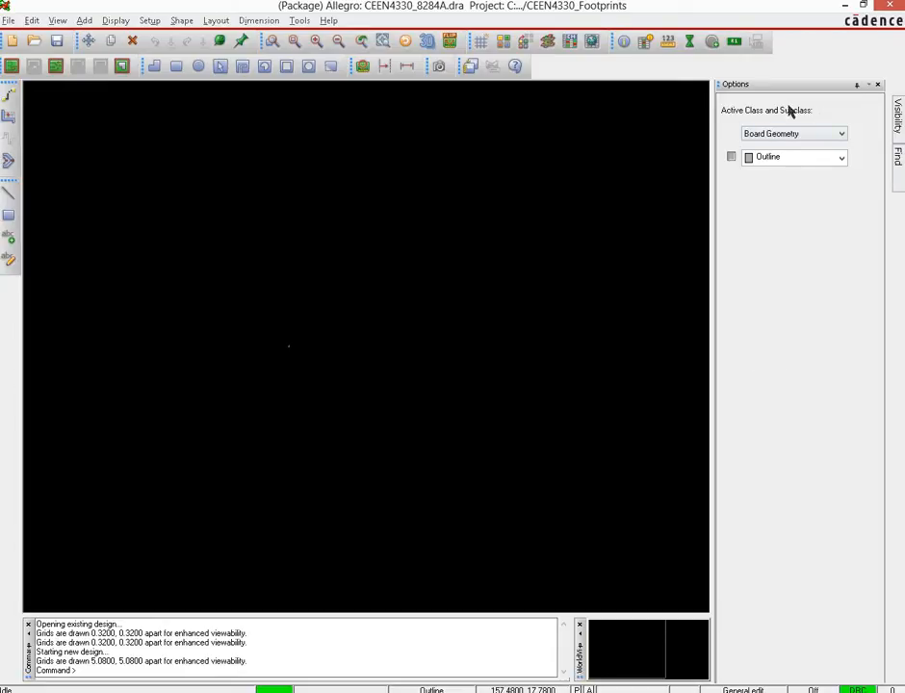
- Unpin the Options pane, view the collapsed Find, Visibility and Options panes, and pin Options back in place
click(856, 88)
click(897, 155)
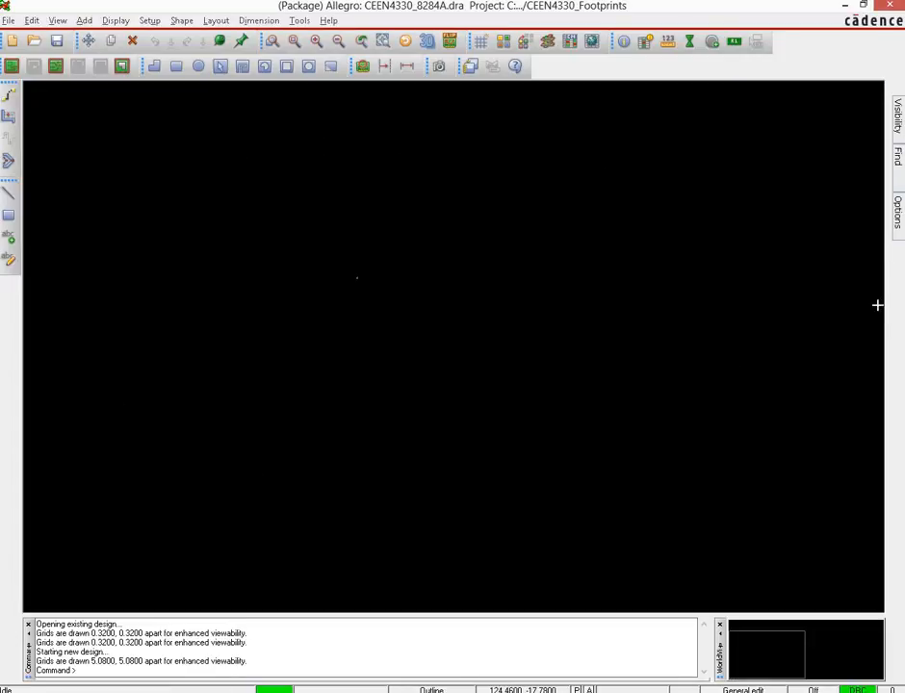
click(897, 115)
click(897, 211)
mouse_move(897, 227)
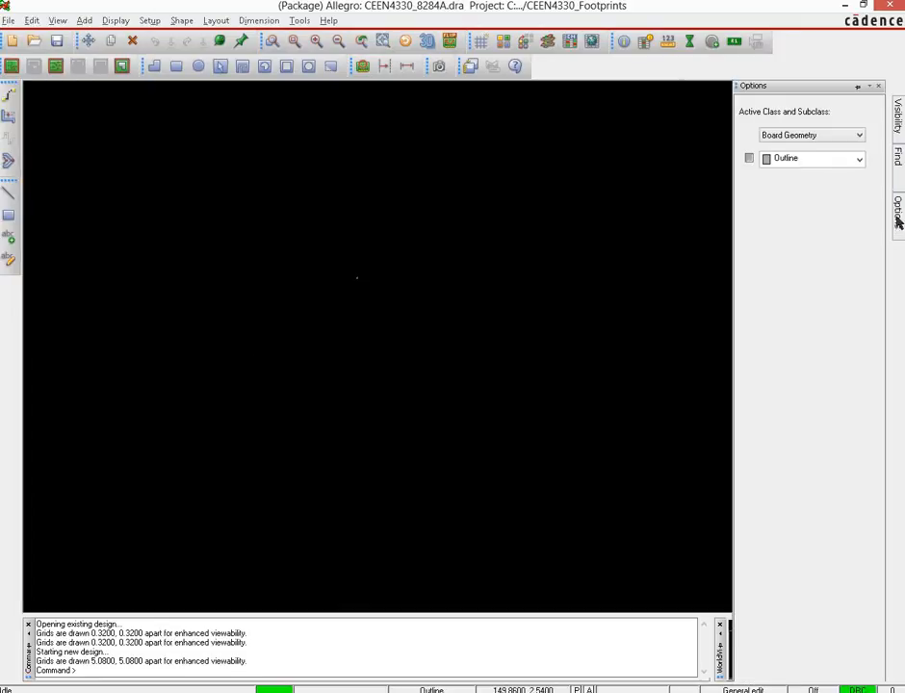
click(858, 86)
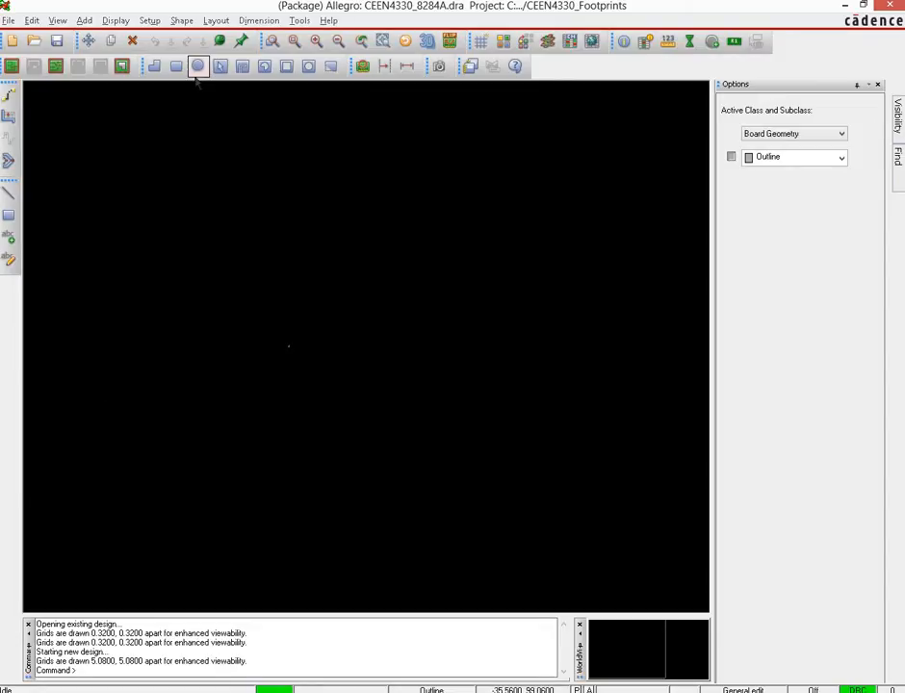
- Add the CEEN4330_Footprints directory to the modulepath setting in the library path user preferences
click(155, 24)
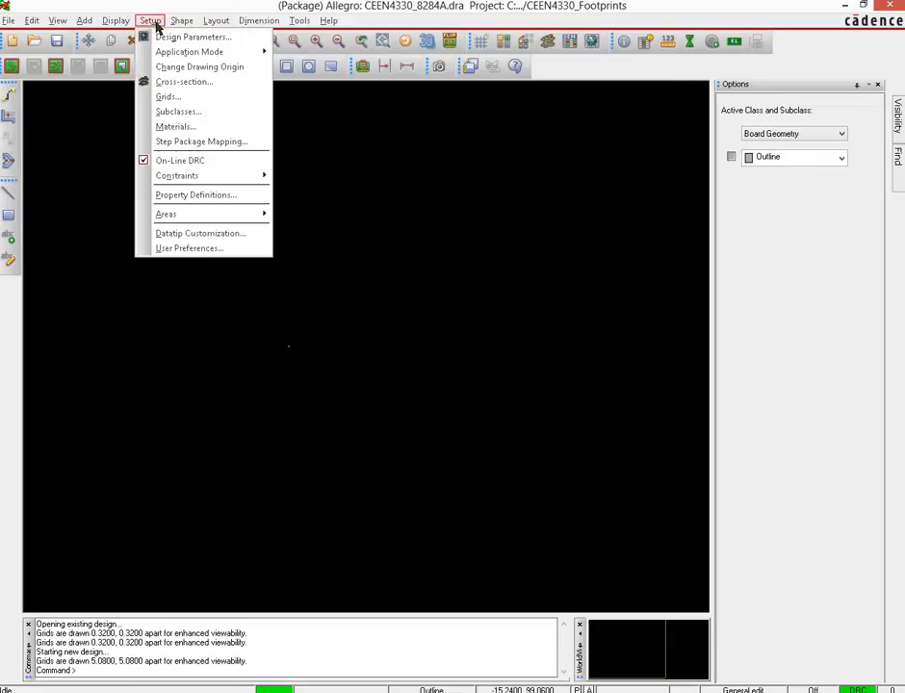
click(188, 248)
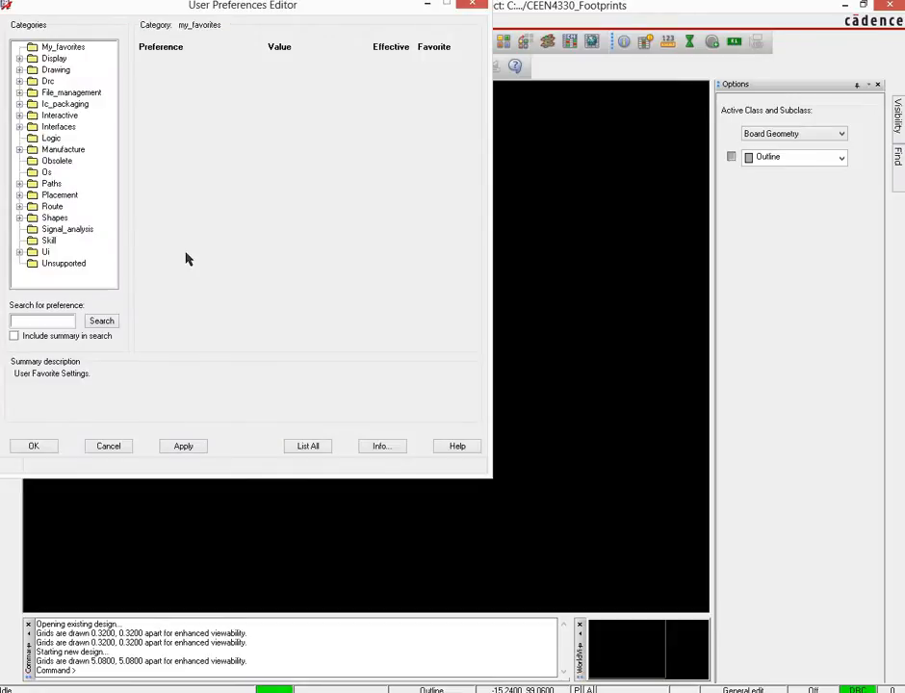
click(52, 184)
click(19, 185)
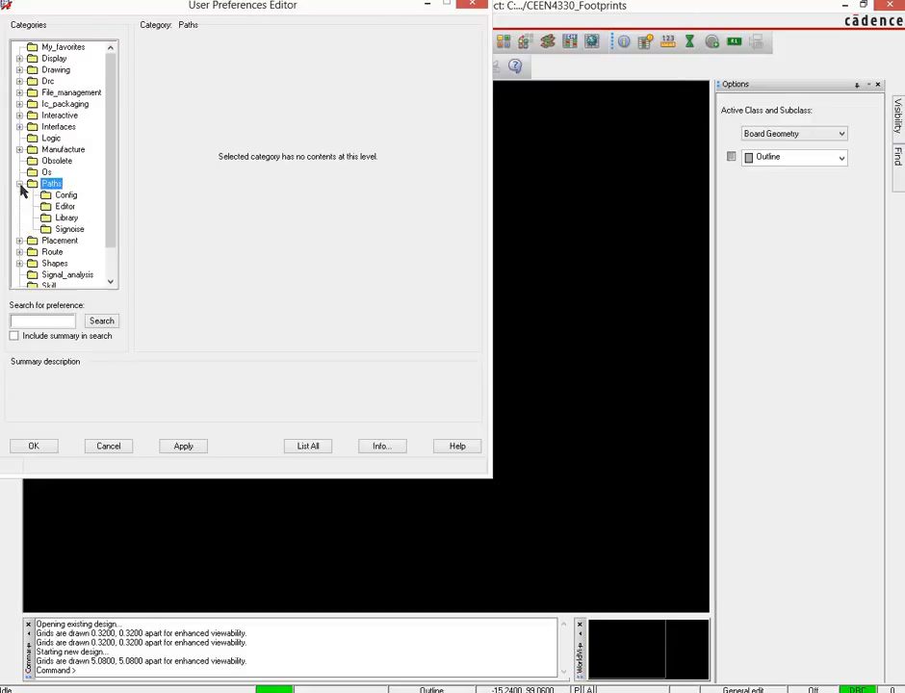
click(69, 220)
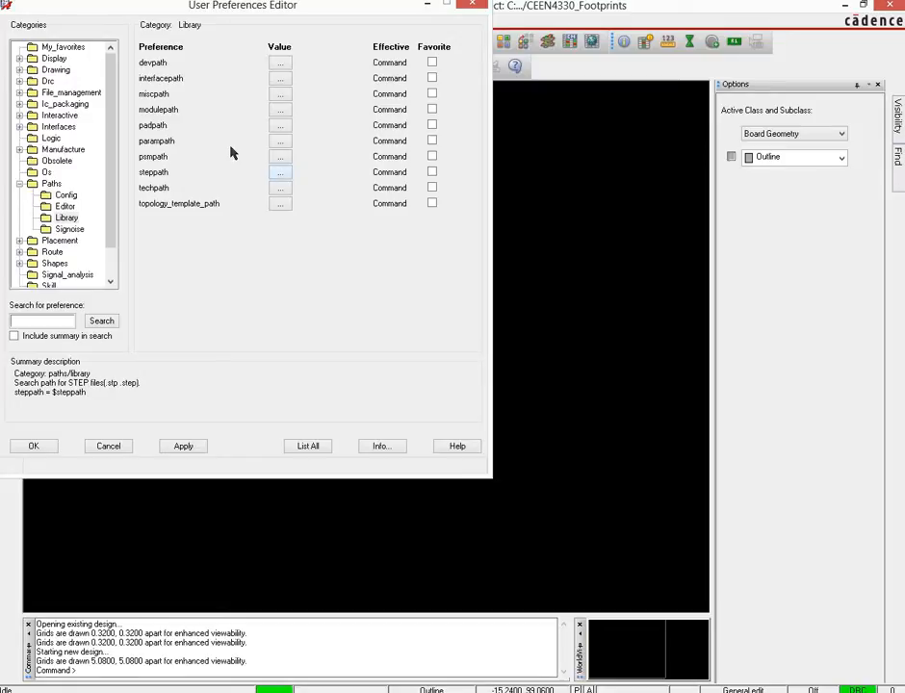
click(280, 114)
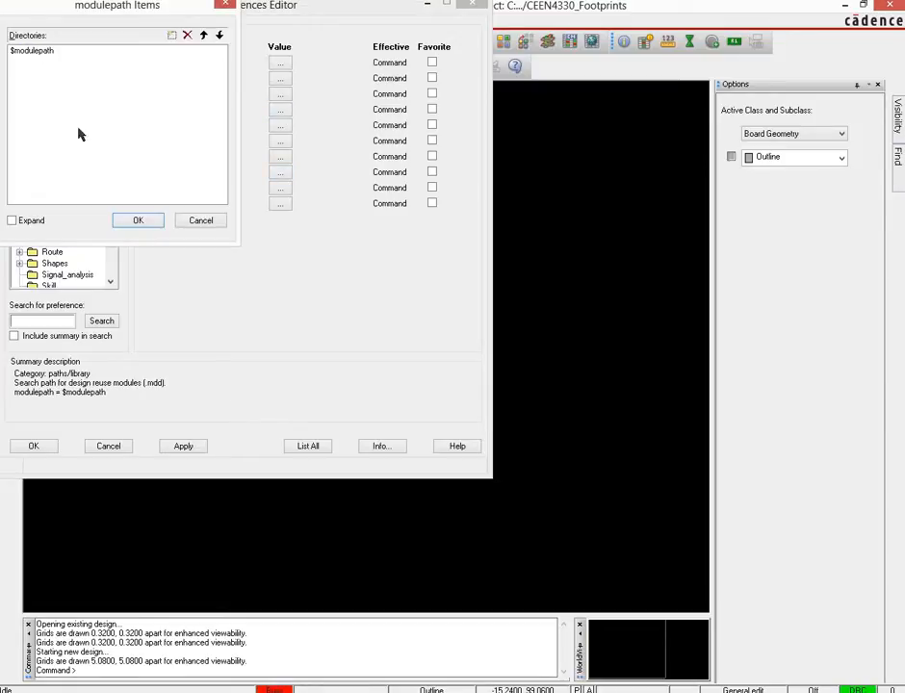
click(172, 34)
click(220, 60)
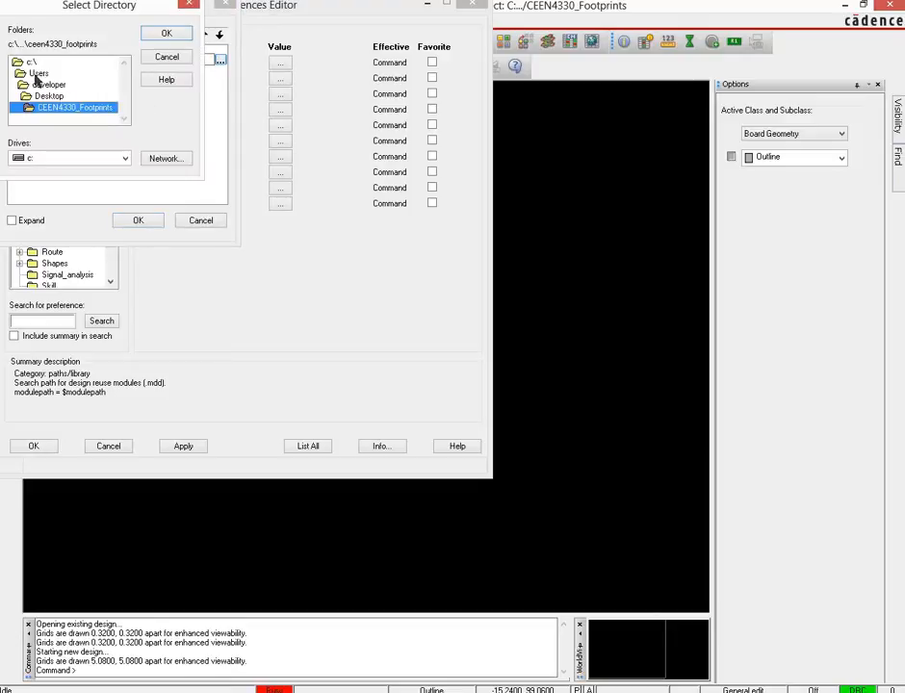
click(167, 34)
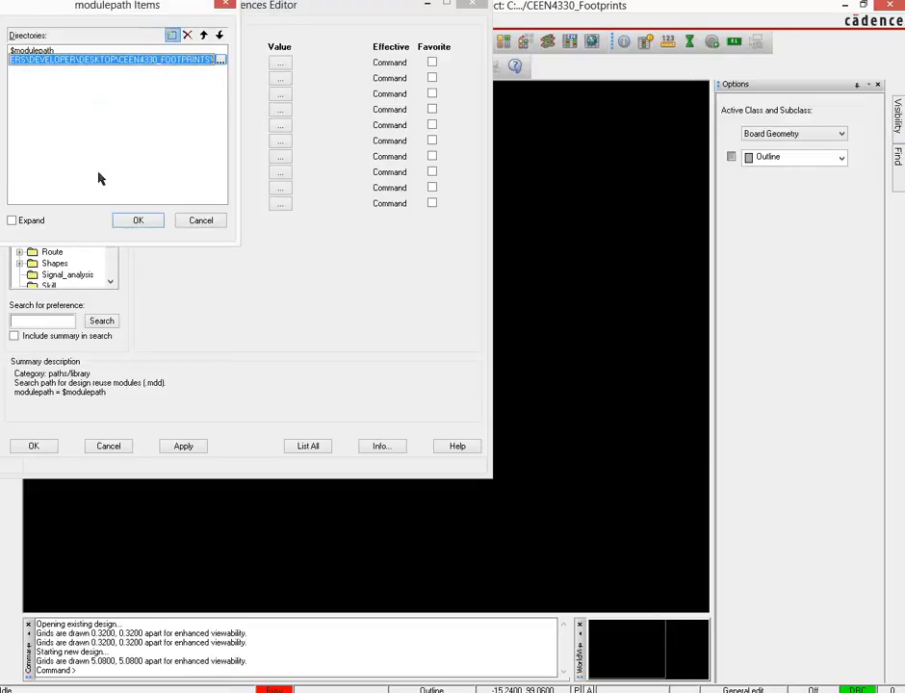
click(137, 222)
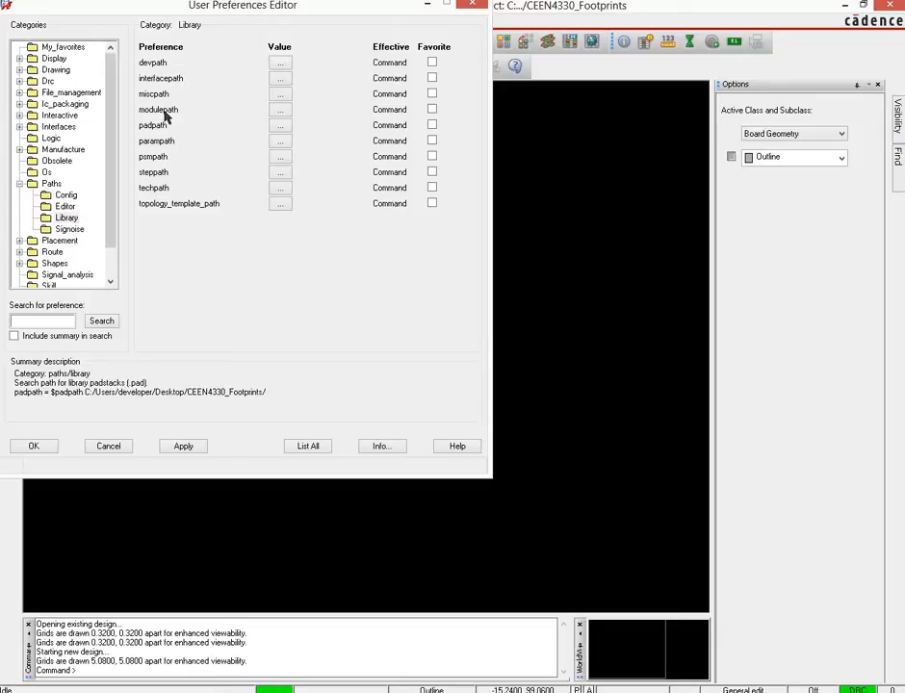
- Check the padpath and psmpath directories for the CEEN4330_Footprints folder and apply the user preferences
click(280, 127)
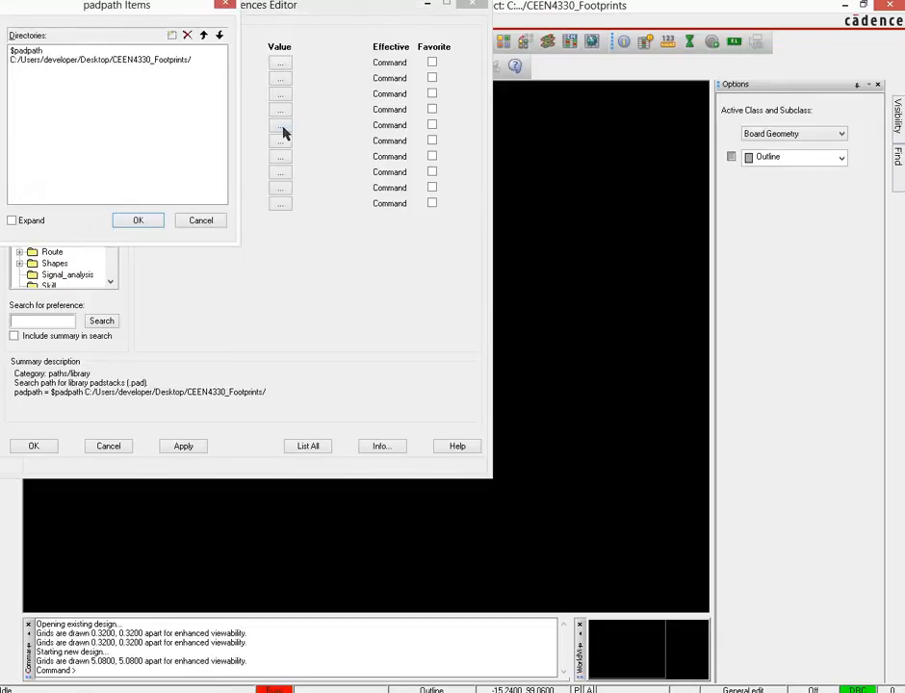
click(145, 221)
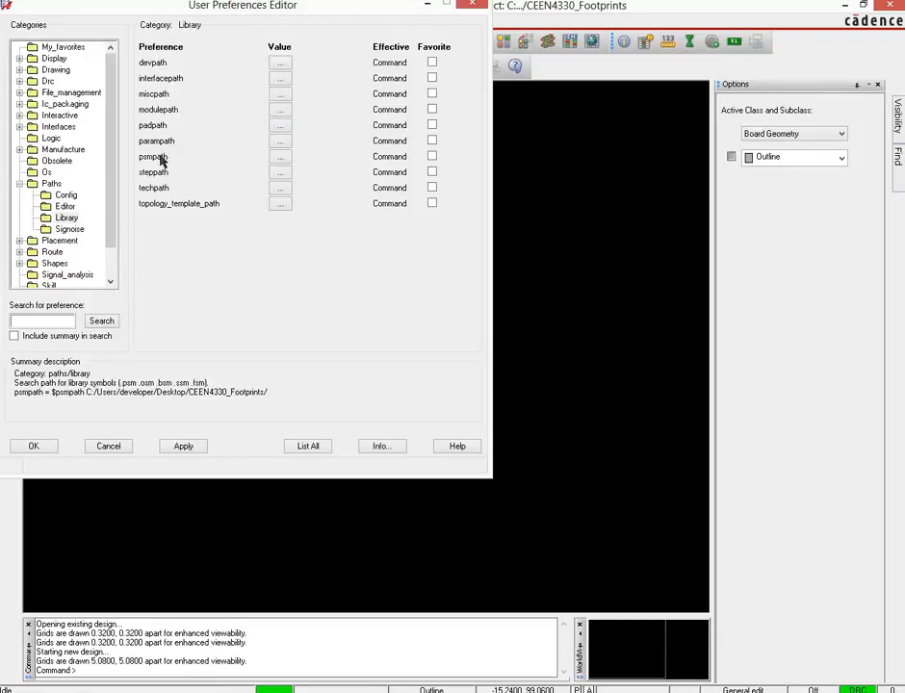
click(280, 157)
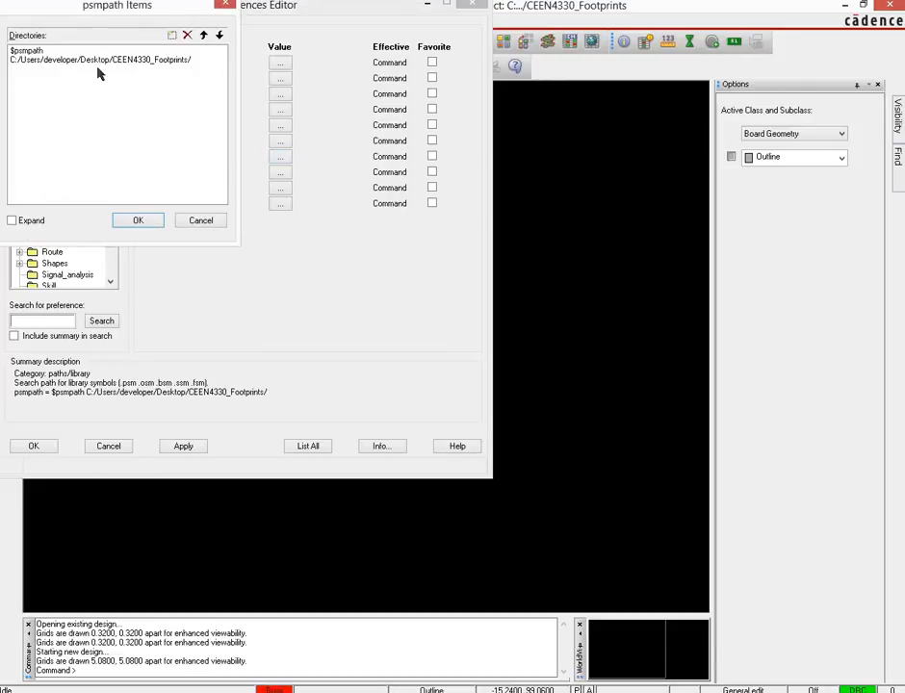
click(142, 220)
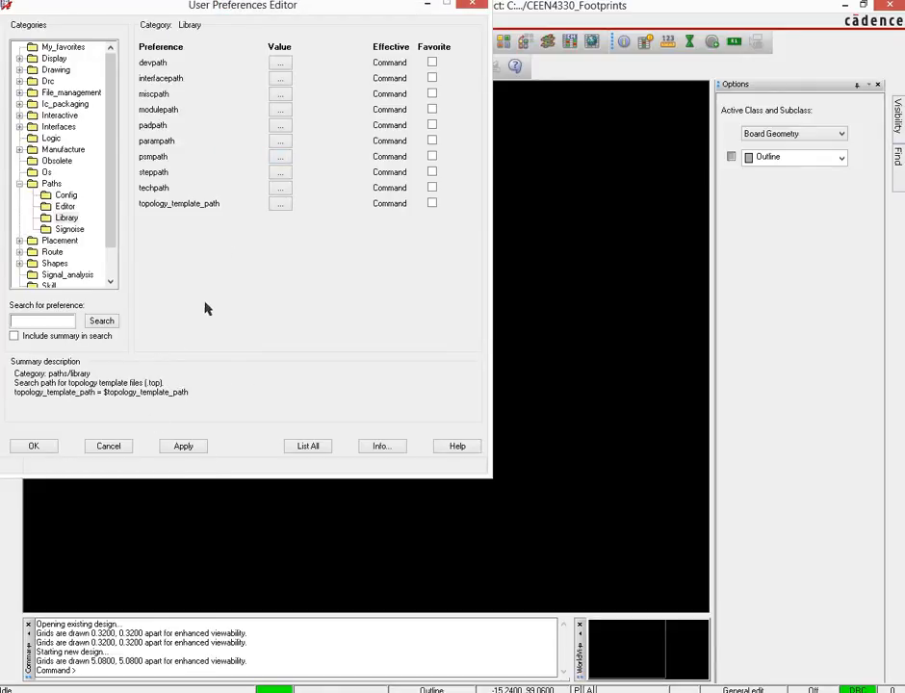
click(180, 447)
click(35, 446)
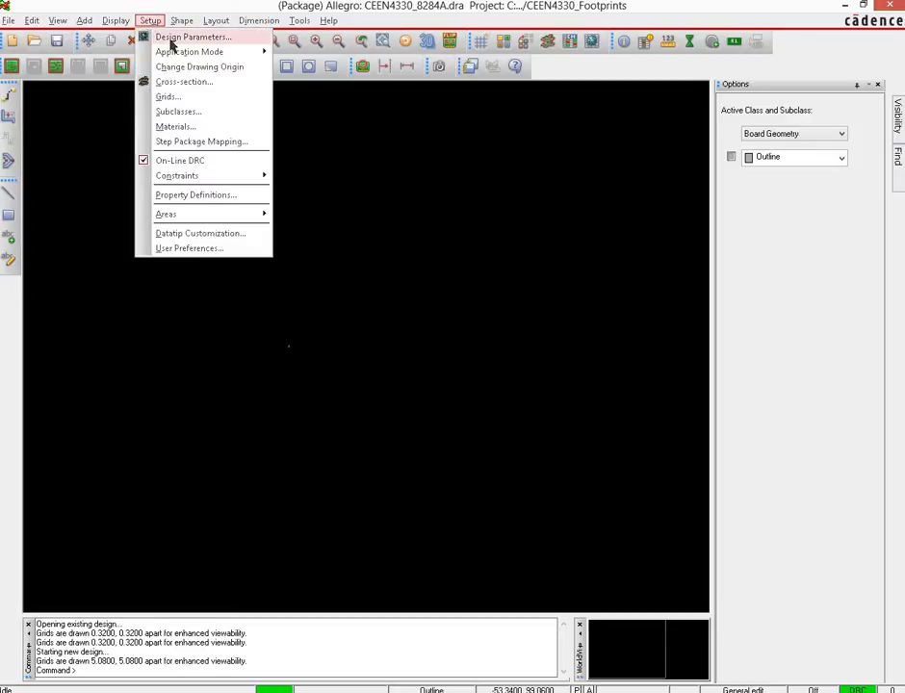
- Review the drawing's units, size, extents and line lock direction options in the design parameters
click(173, 38)
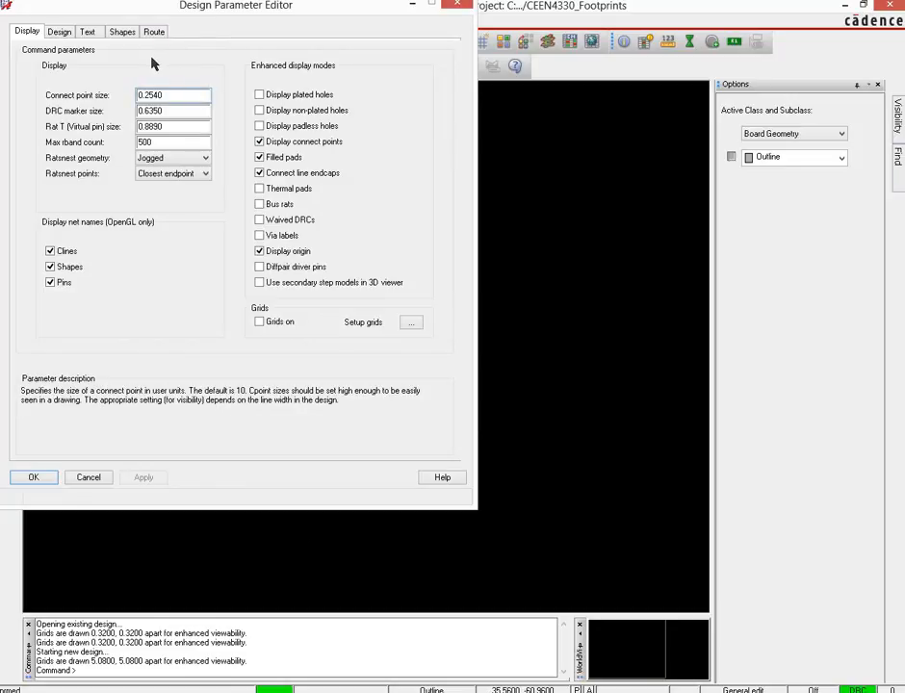
click(60, 33)
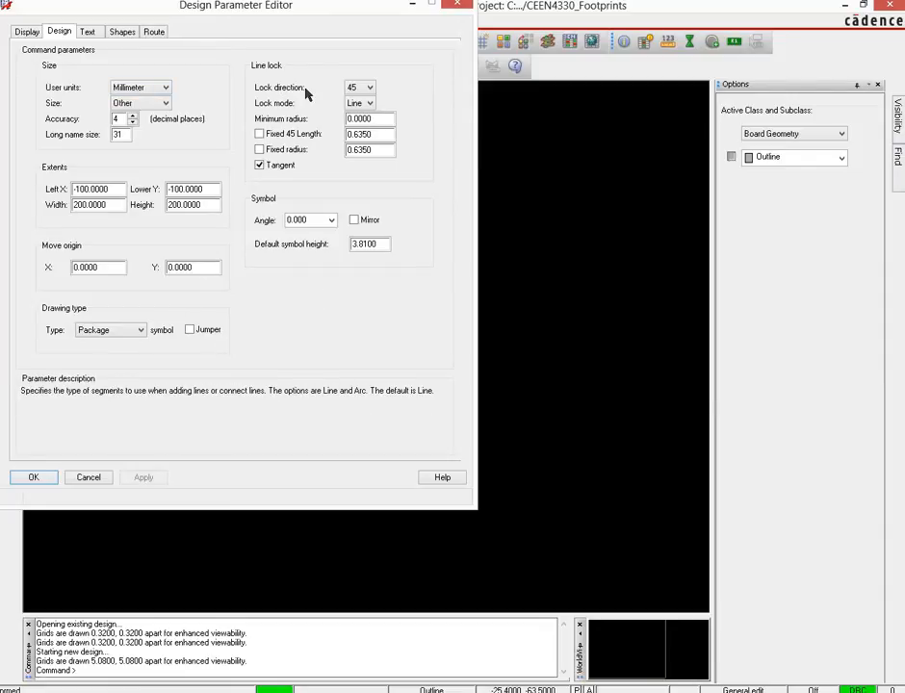
click(366, 89)
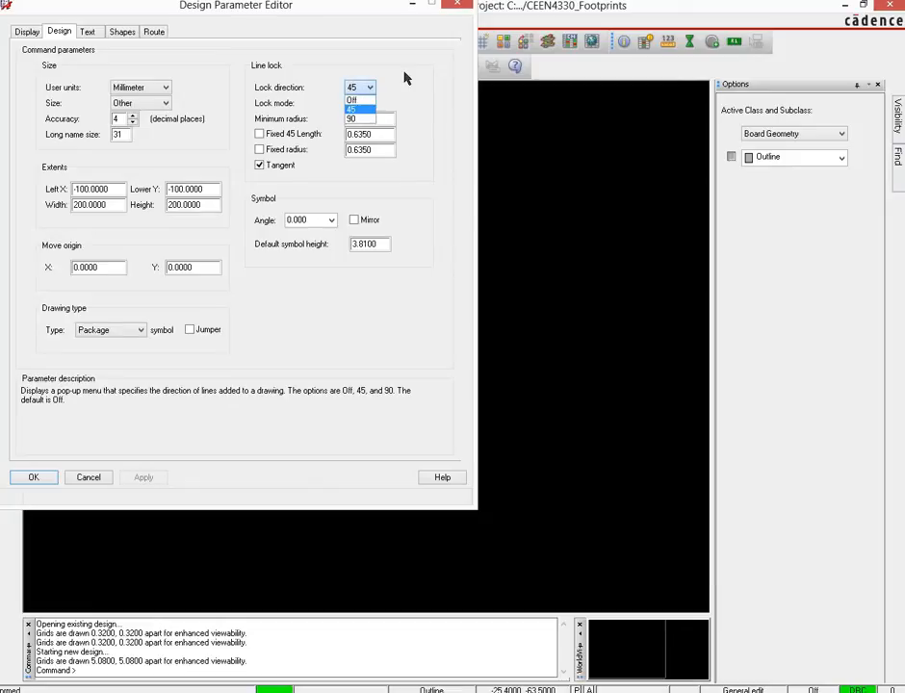
click(405, 77)
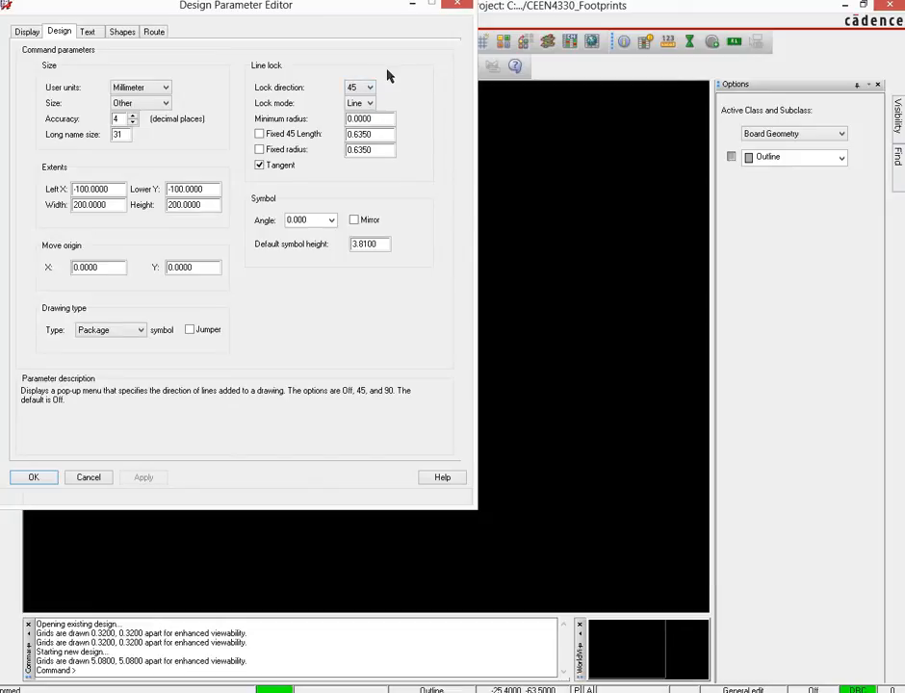
- Turn the grid display on and set the Non-Etch grid spacing to 0.01 in x and y
click(26, 34)
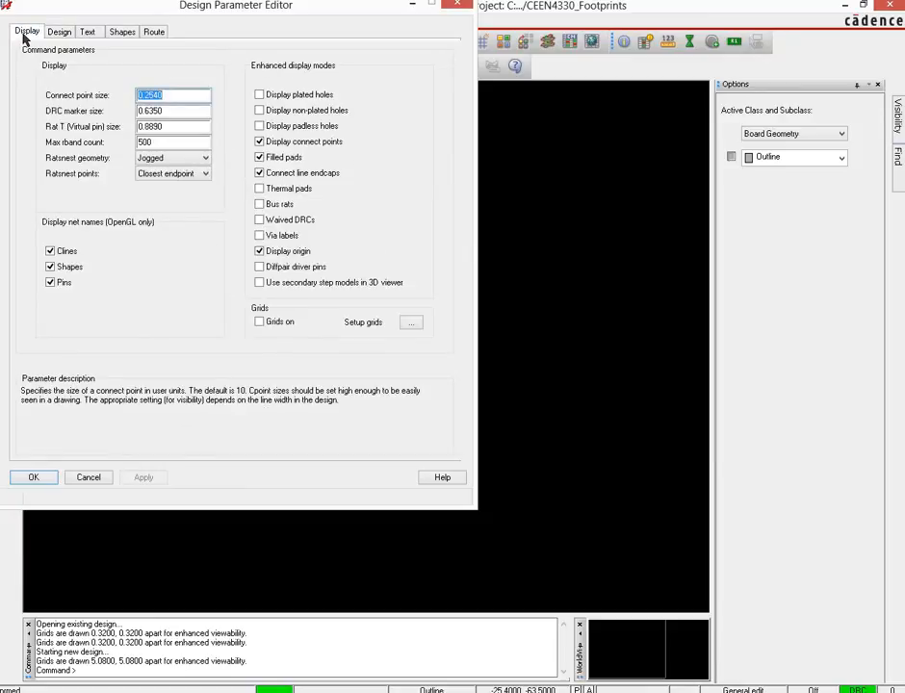
click(258, 323)
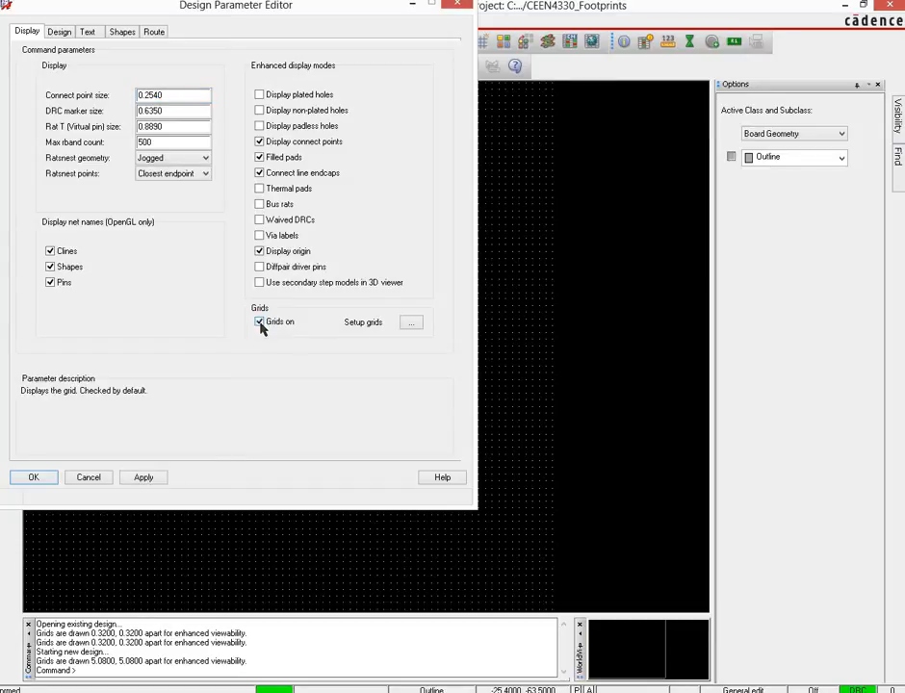
click(411, 323)
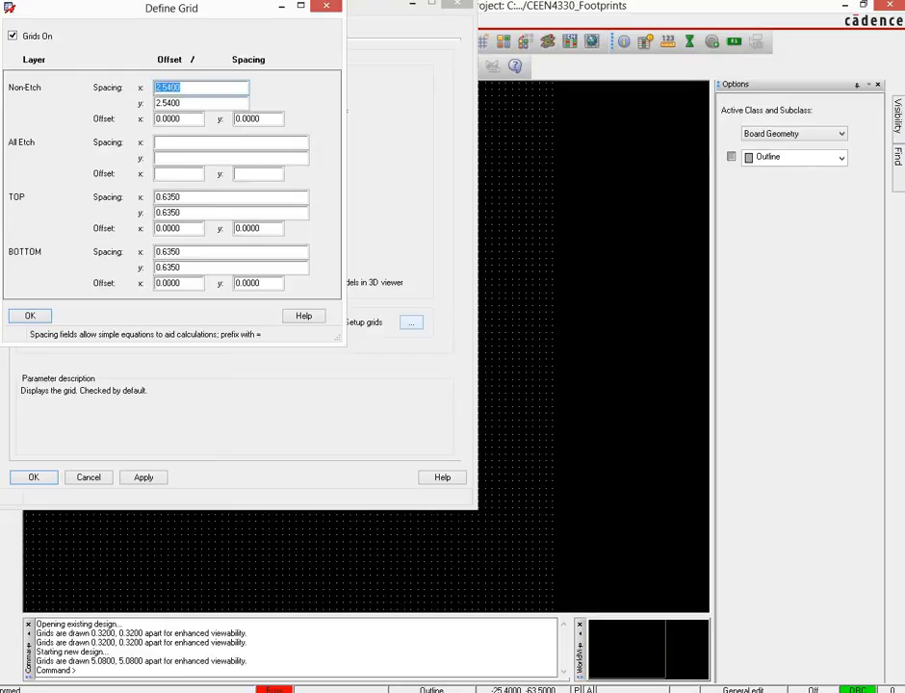
text(0.01)
key(Tab)
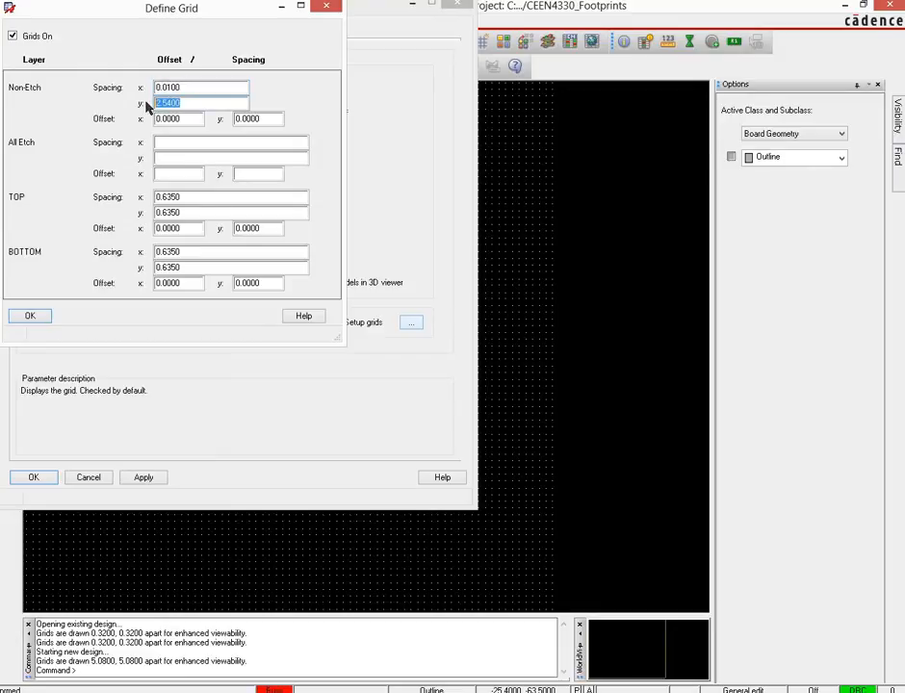
text(0.01)
- Set the TOP and BOTTOM grid spacing to 0.01 in x and y, and apply the design parameters
double_click(211, 196)
text(0.01)
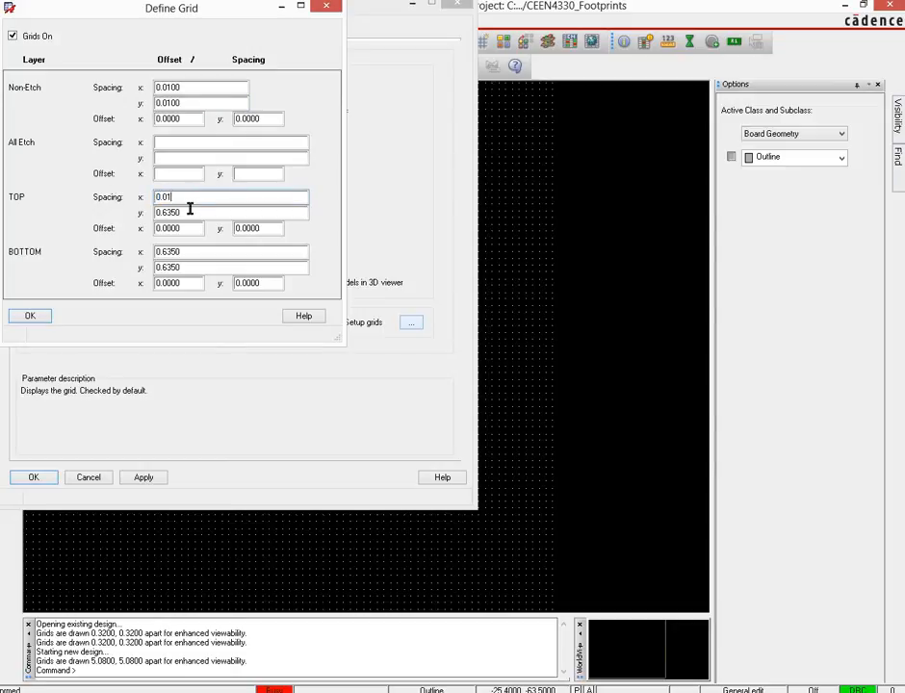
key(Tab)
text(0.01)
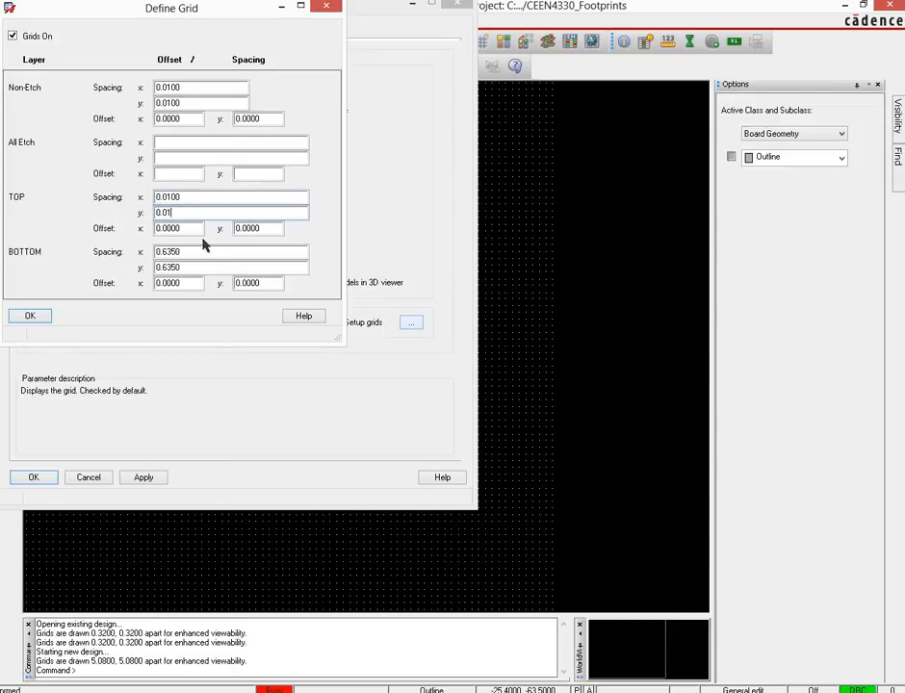
double_click(179, 253)
text(0.01)
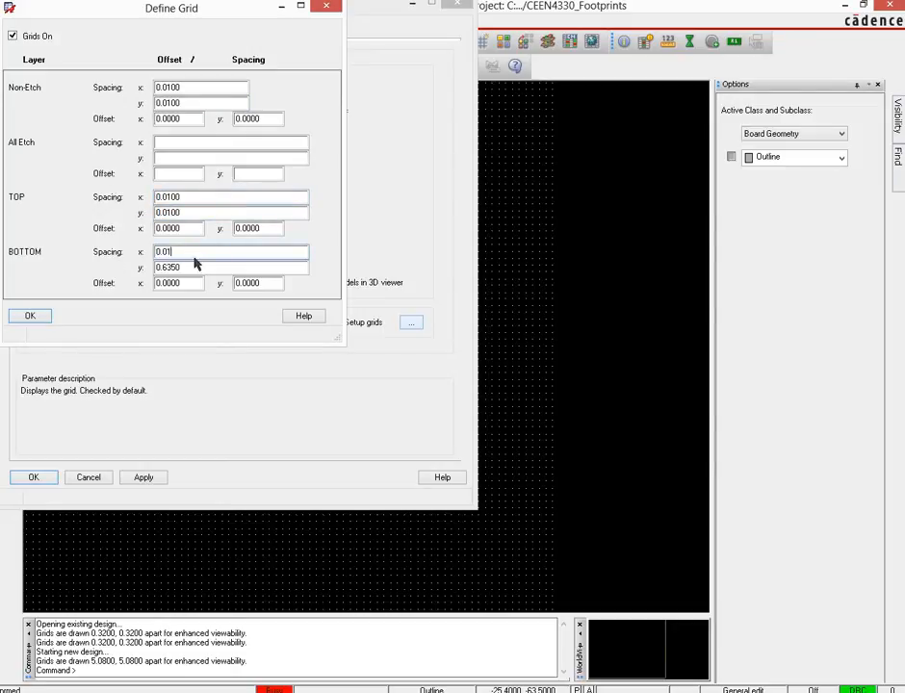
key(Tab)
text(0.01)
click(29, 316)
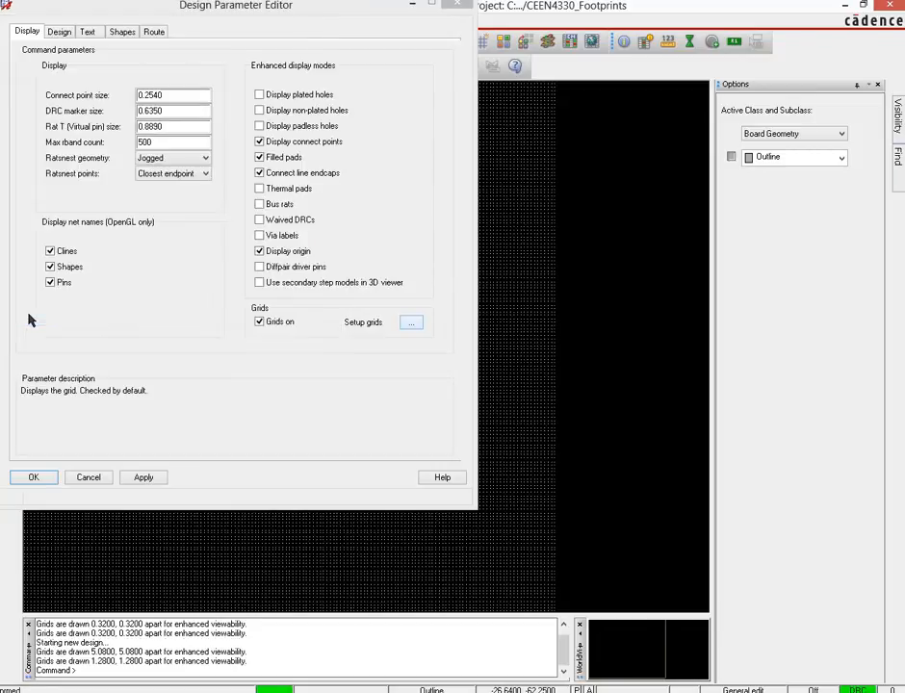
click(143, 477)
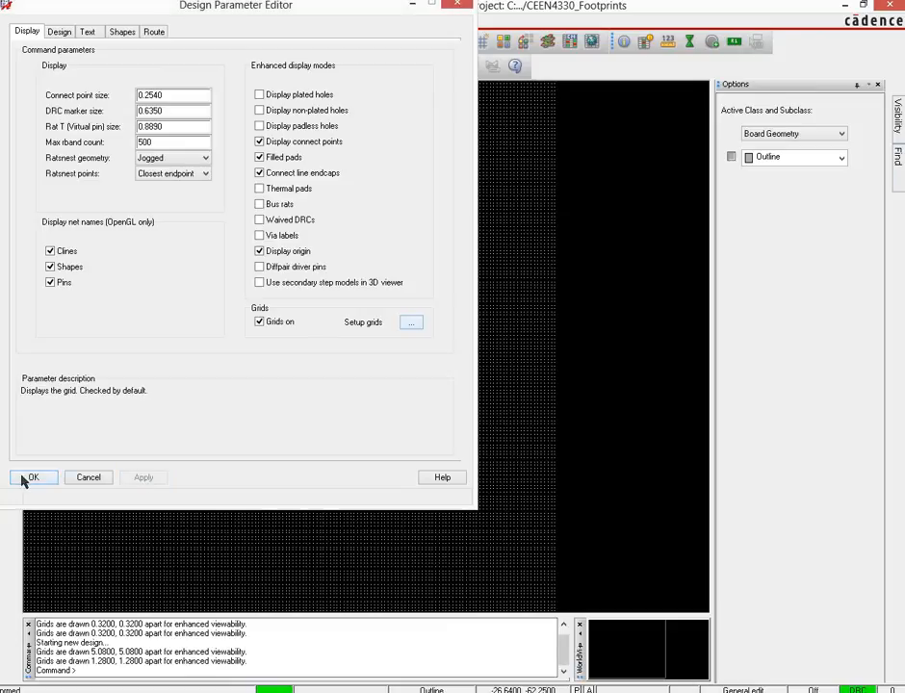
click(30, 478)
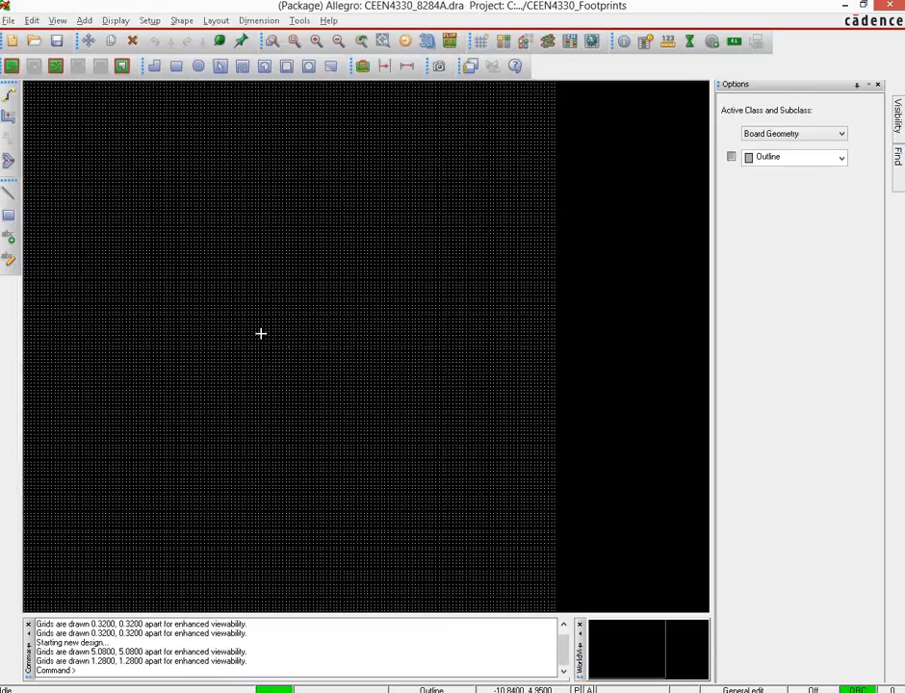